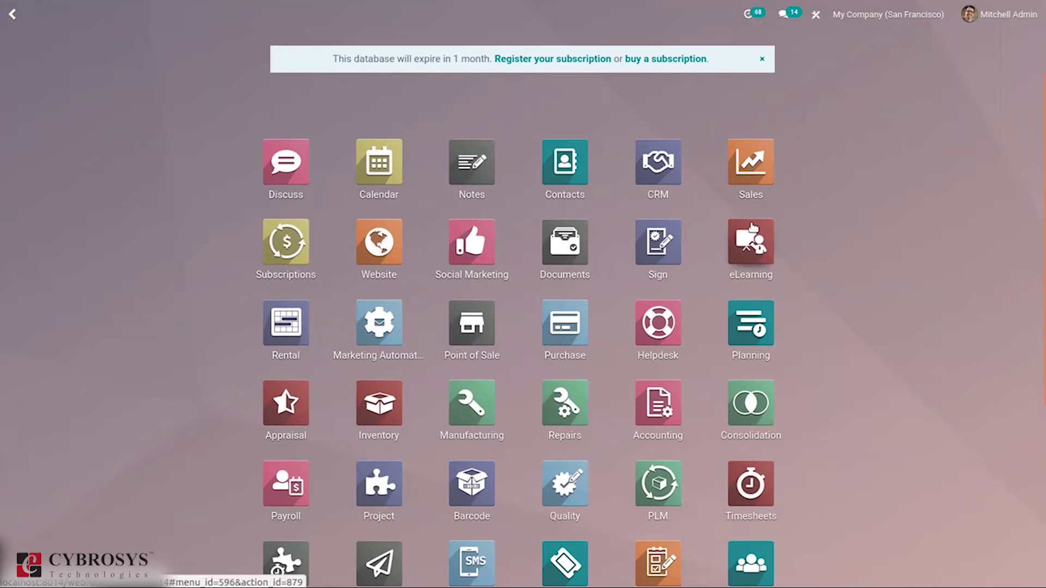
Step: Search 'att' on the home screen and launch the Attendances app
type("att")
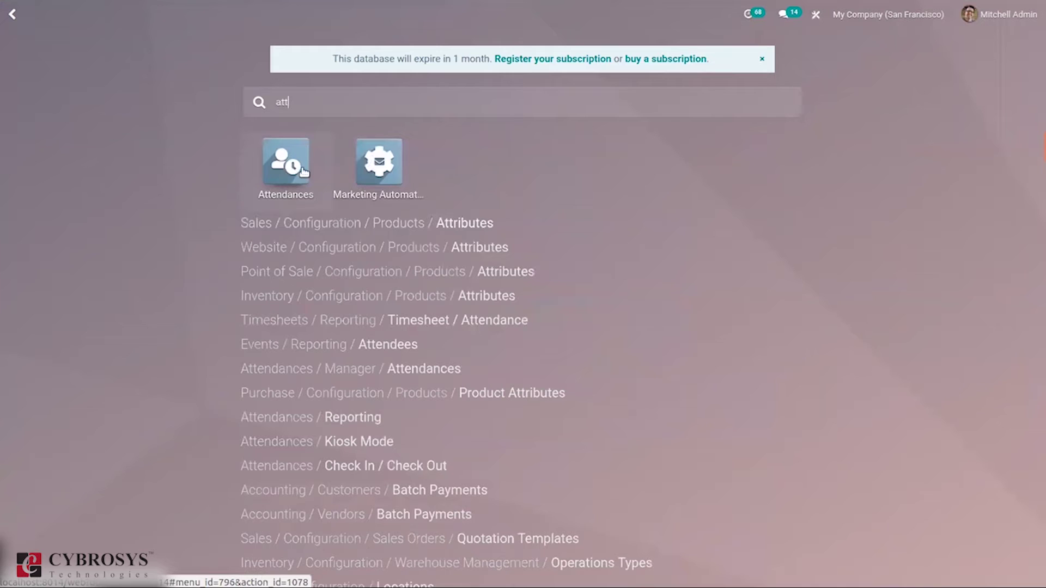
left_click(303, 171)
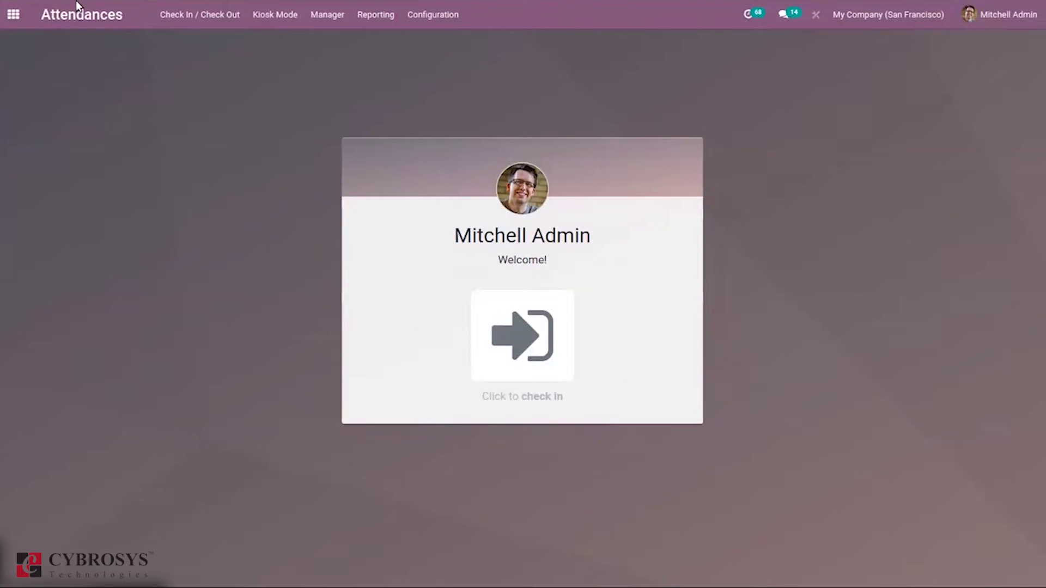
Step: Check the current user in, then check out, dismissing both confirmation messages
mouse_move(48, 1)
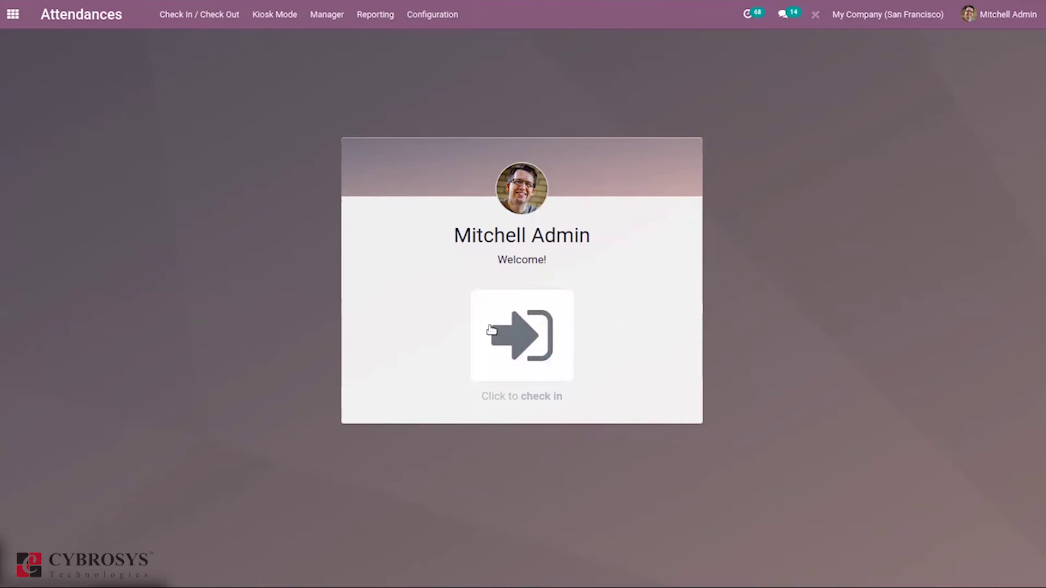
left_click(514, 351)
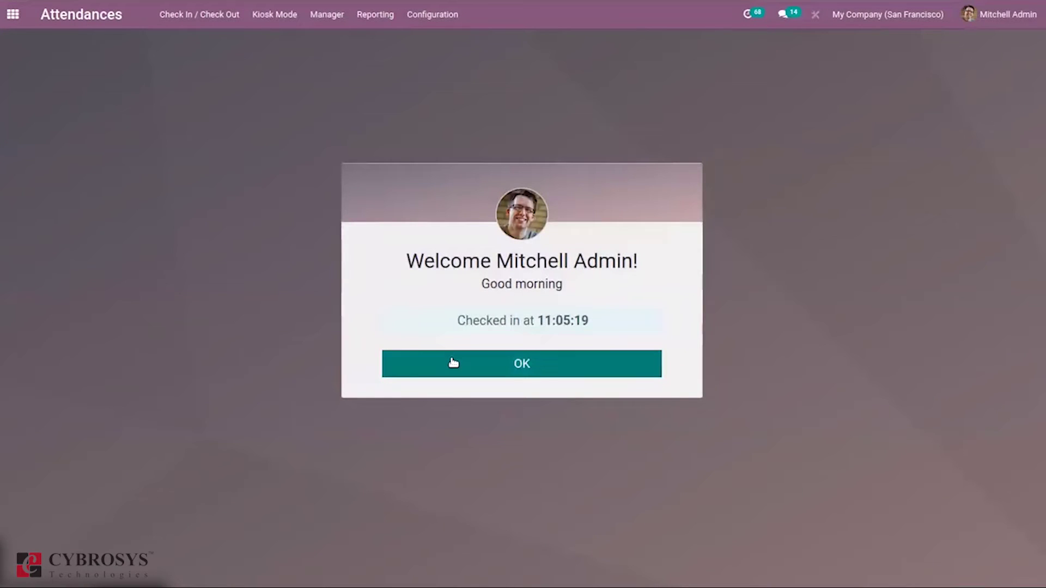
left_click(452, 362)
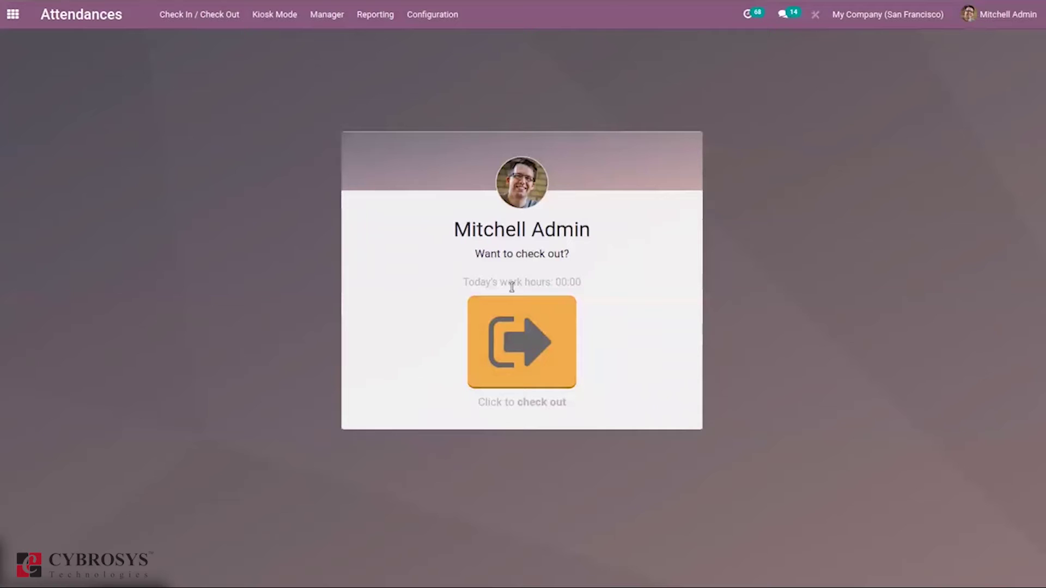
left_click(537, 357)
left_click(496, 380)
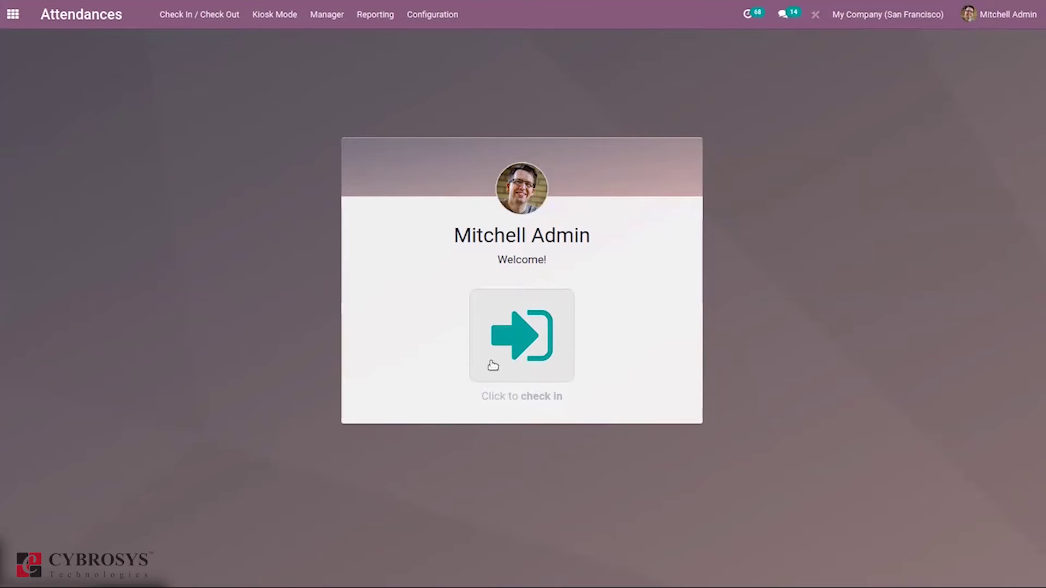
Step: Confirm Employee PIN is ticked in Attendances settings, then launch Kiosk Mode
left_click(416, 16)
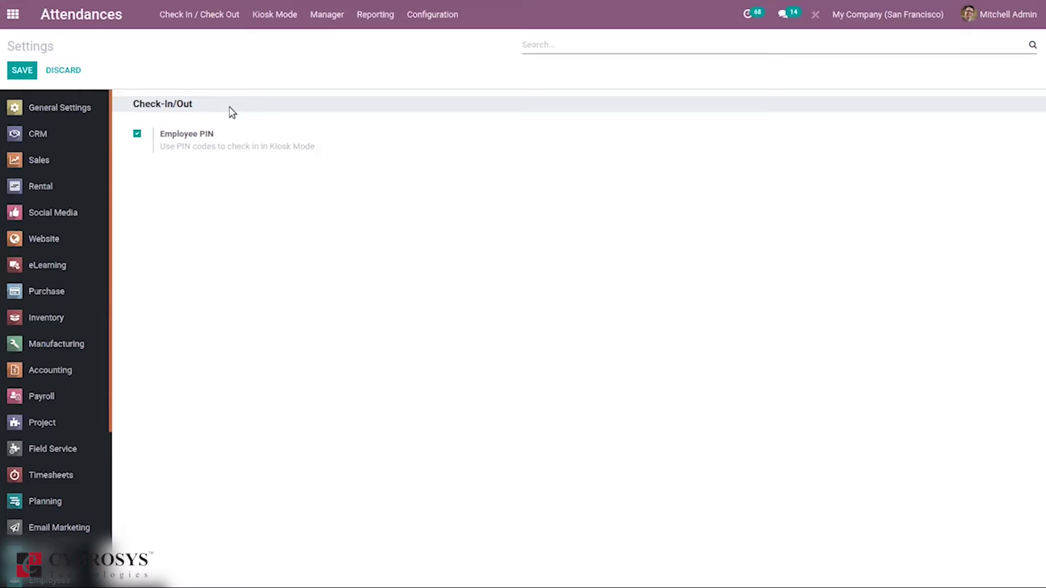
left_click(264, 15)
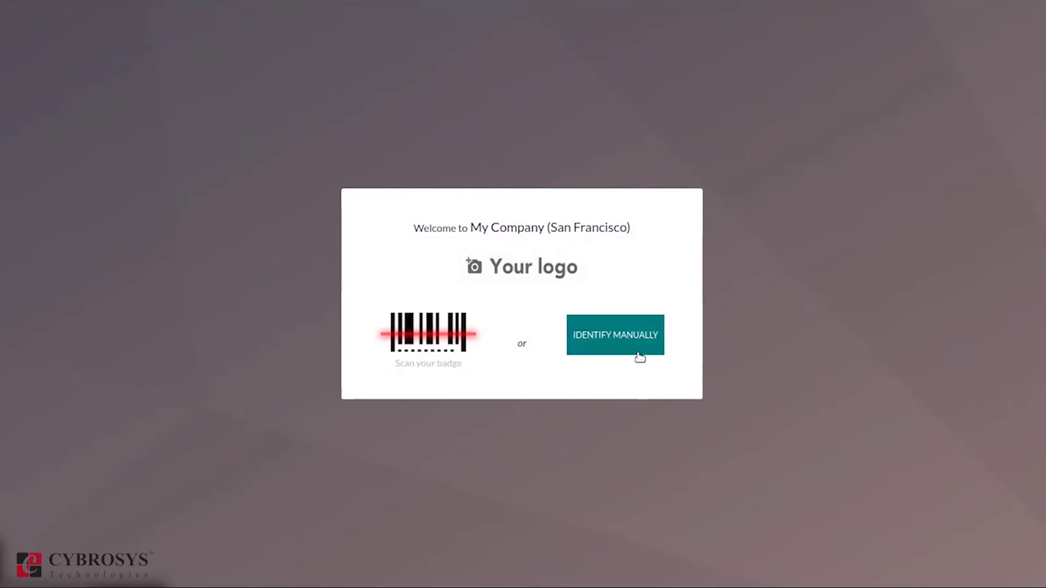
Step: At the kiosk, find the Designer employee via search 'any' and check them out with their PIN
left_click(599, 338)
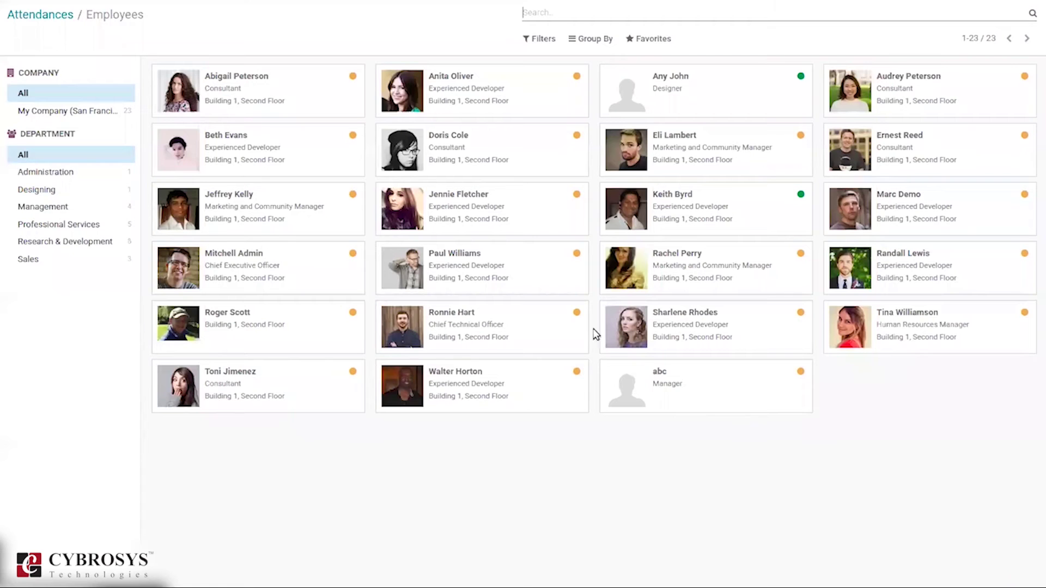
type("a")
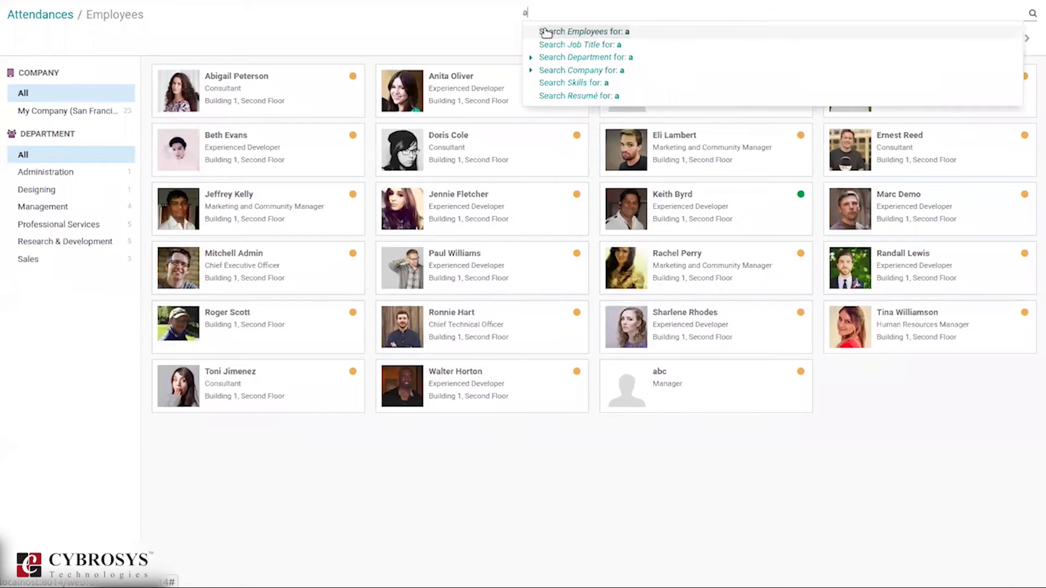
type("ny")
left_click(546, 32)
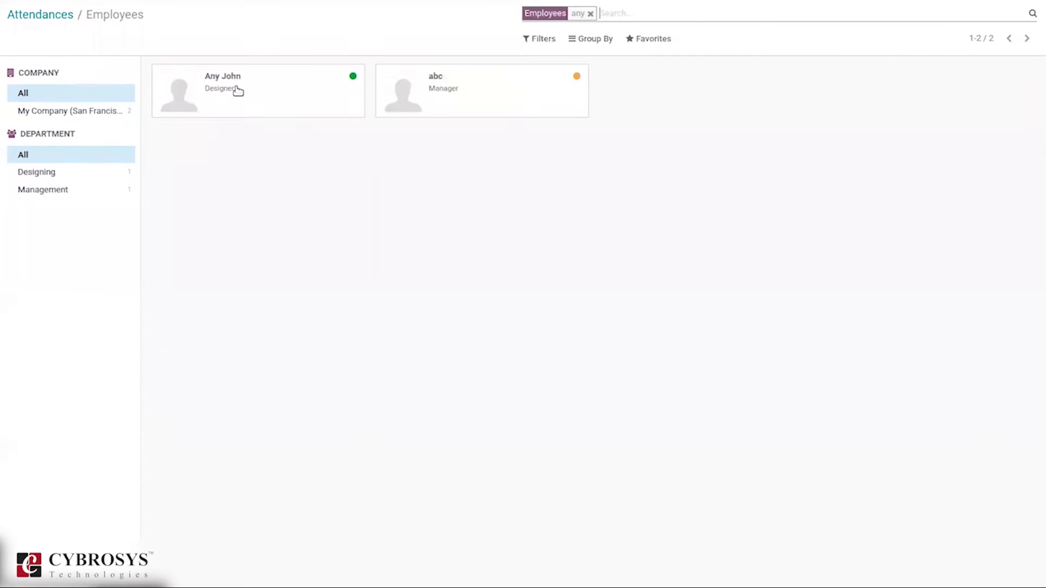
left_click(275, 75)
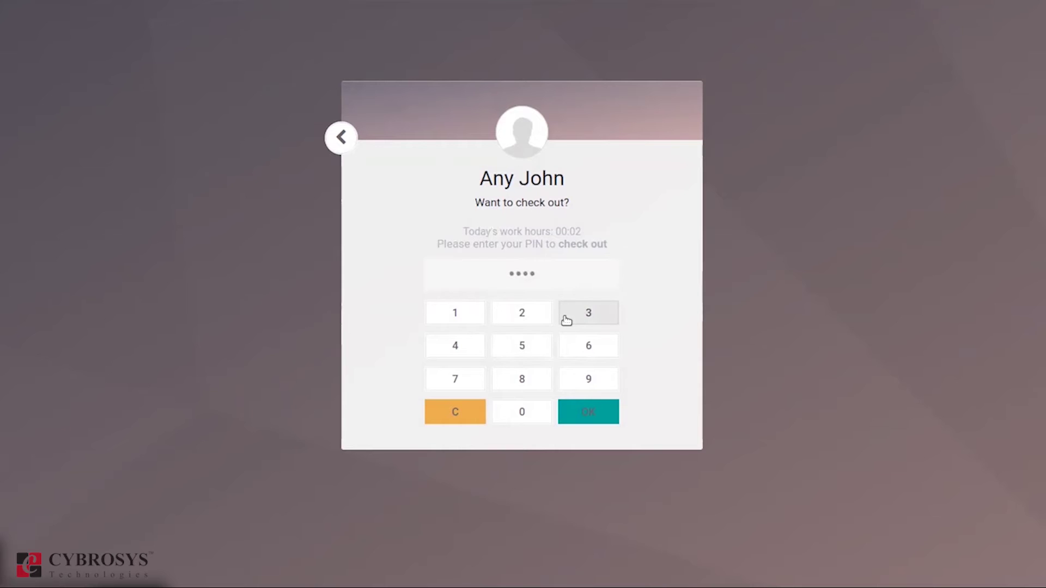
left_click(575, 415)
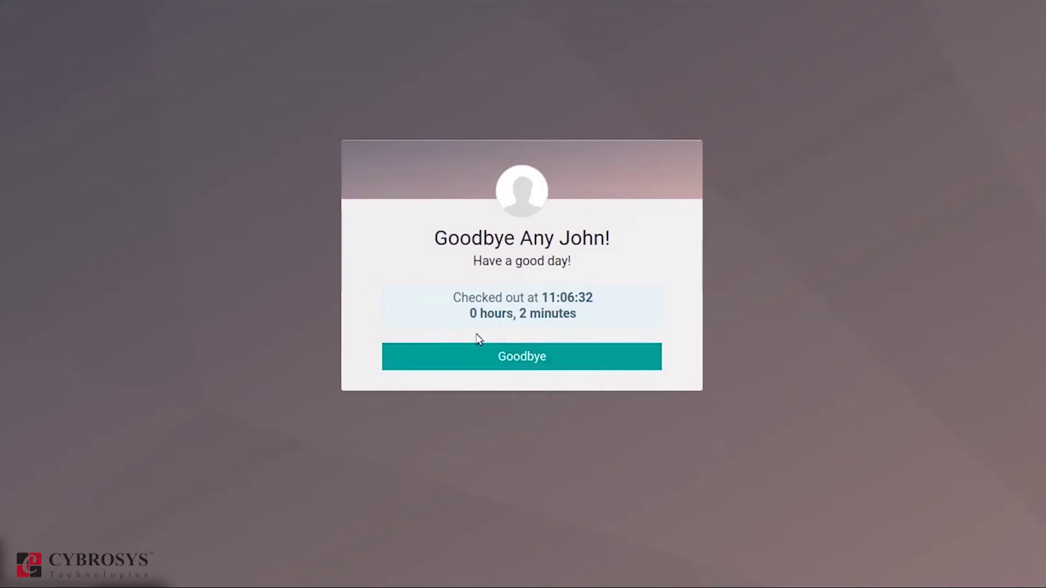
left_click(492, 351)
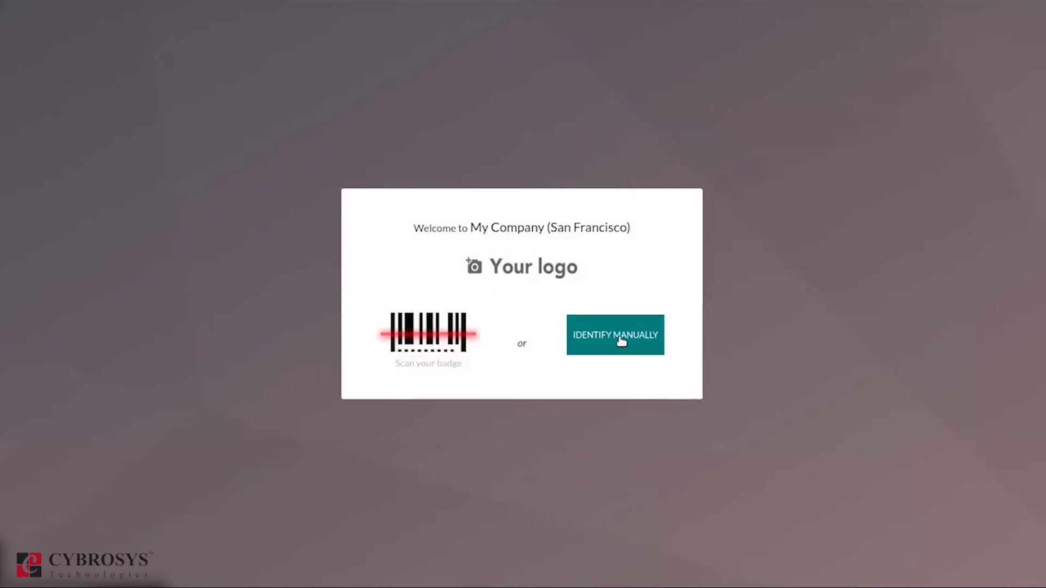
Step: Identify the Designer employee manually and check them back in by entering their PIN
left_click(586, 338)
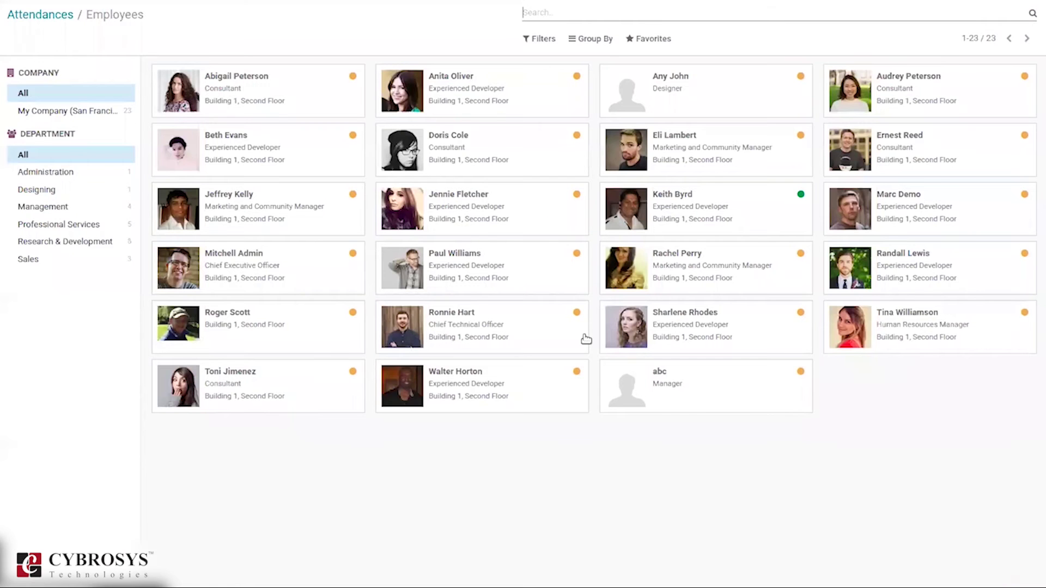
left_click(737, 95)
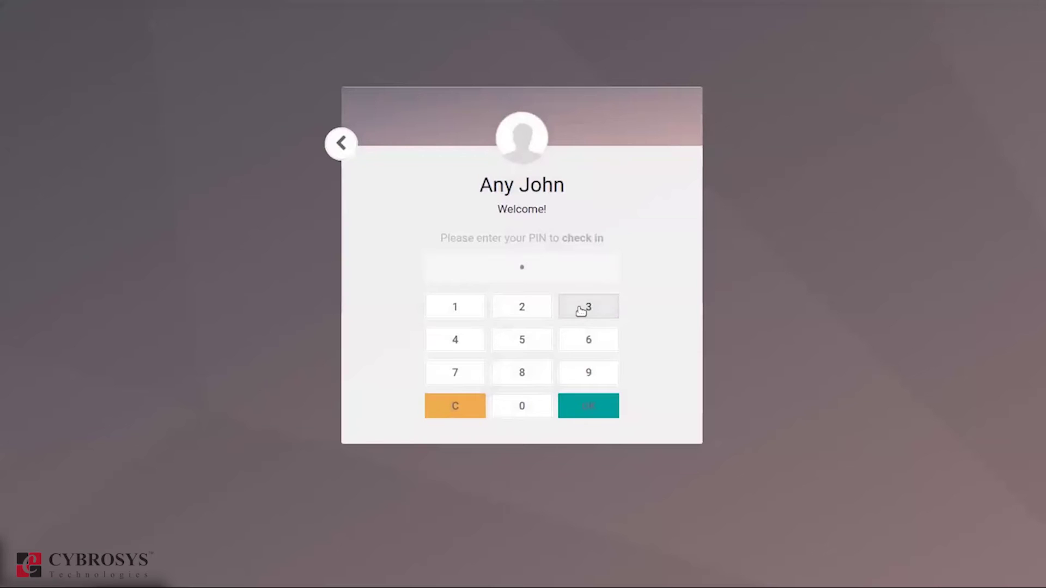
left_click(581, 310)
left_click(589, 368)
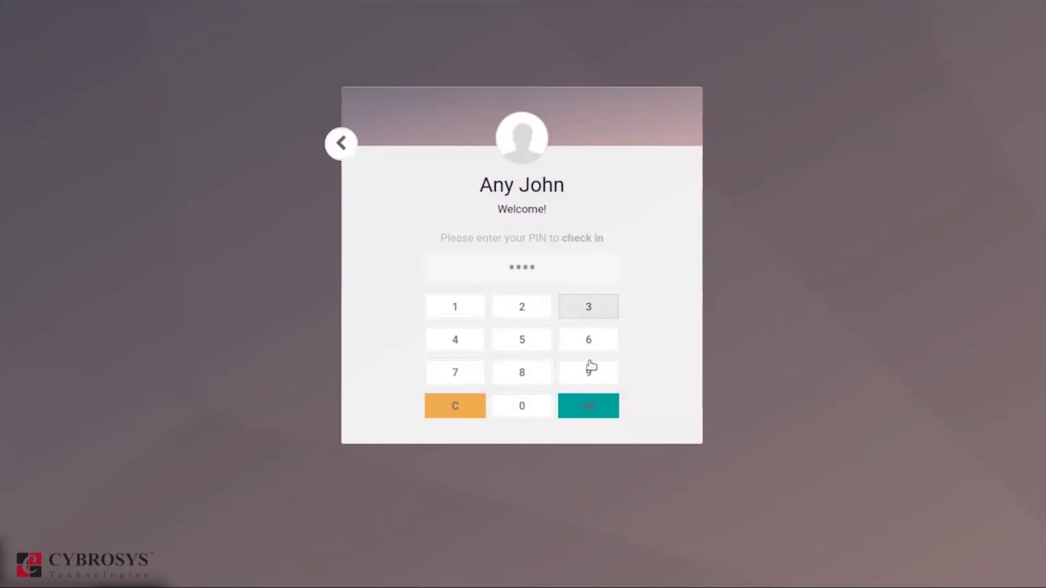
left_click(591, 406)
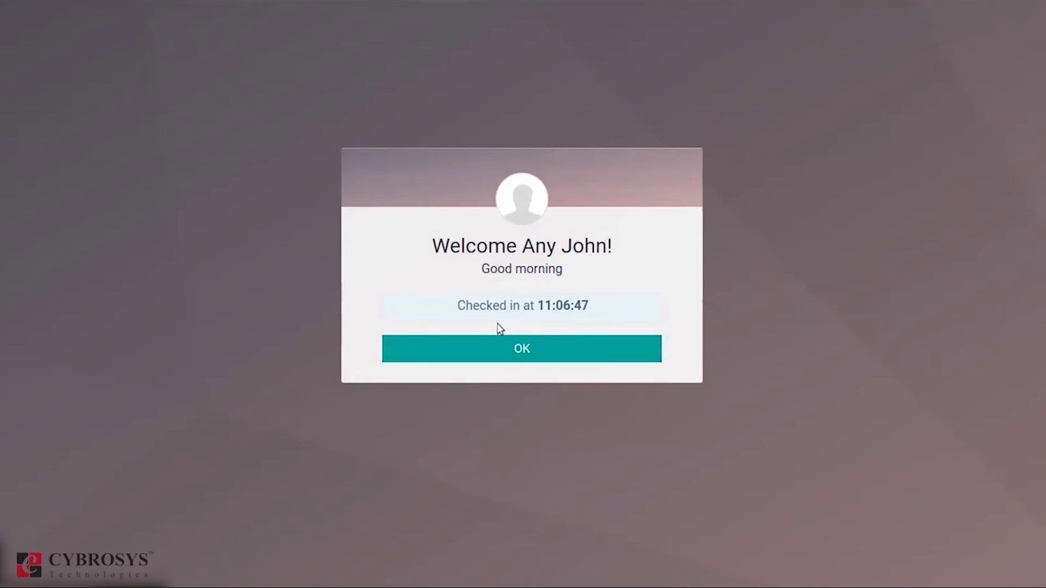
left_click(518, 351)
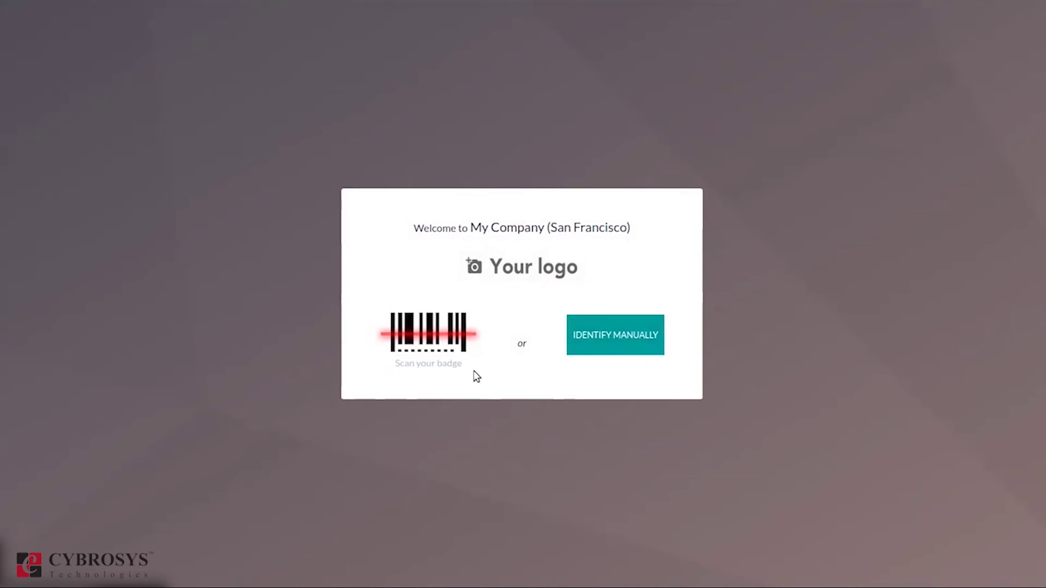
Step: Exit full screen and go back through browser history to the main app menu
key("F11")
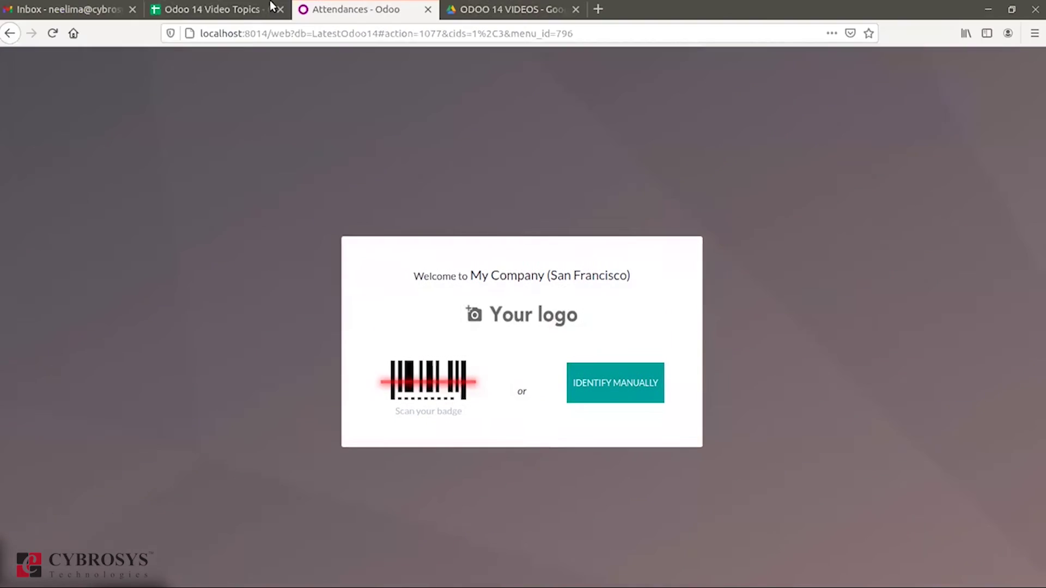
left_click(6, 35)
left_click(5, 35)
left_click(5, 34)
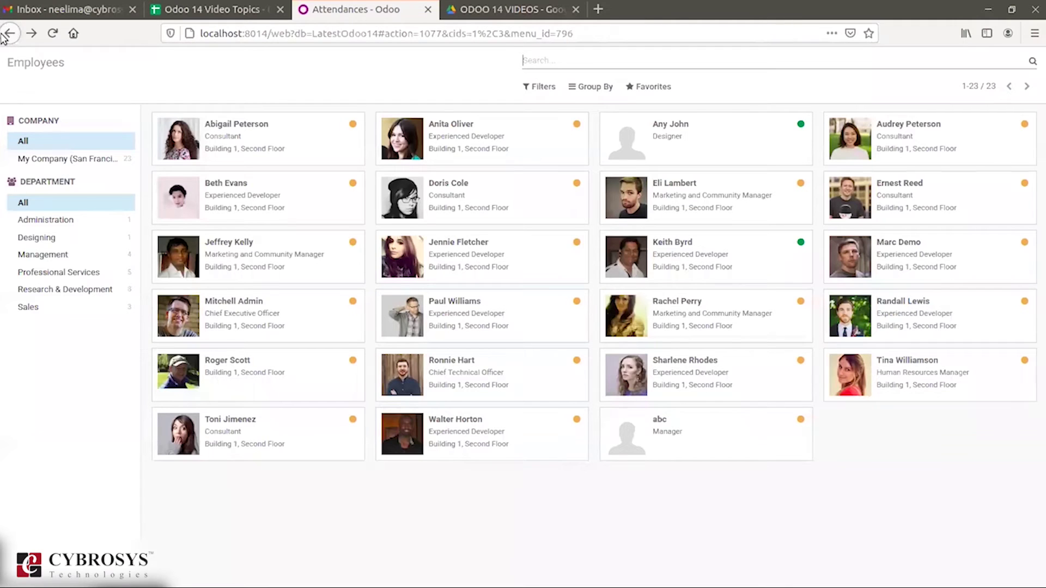
left_click(10, 34)
left_click(10, 34)
left_click(10, 34)
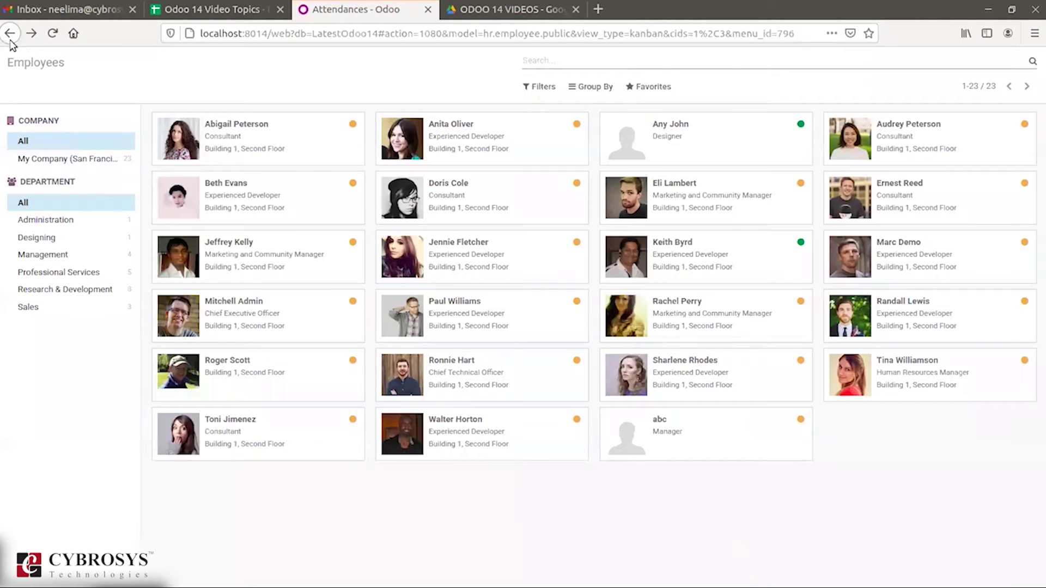
left_click(7, 39)
left_click(7, 40)
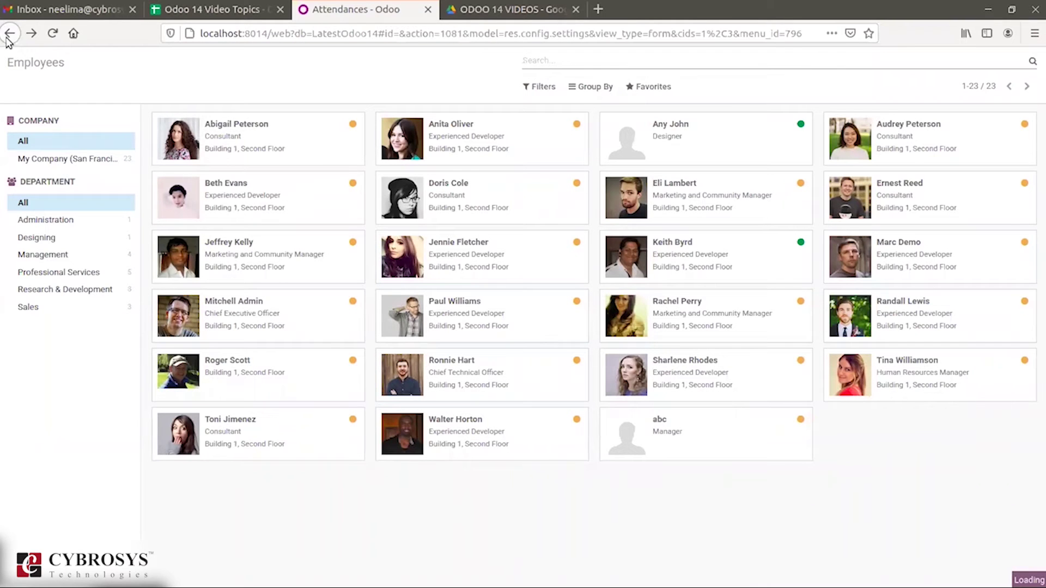
left_click(9, 36)
left_click(13, 59)
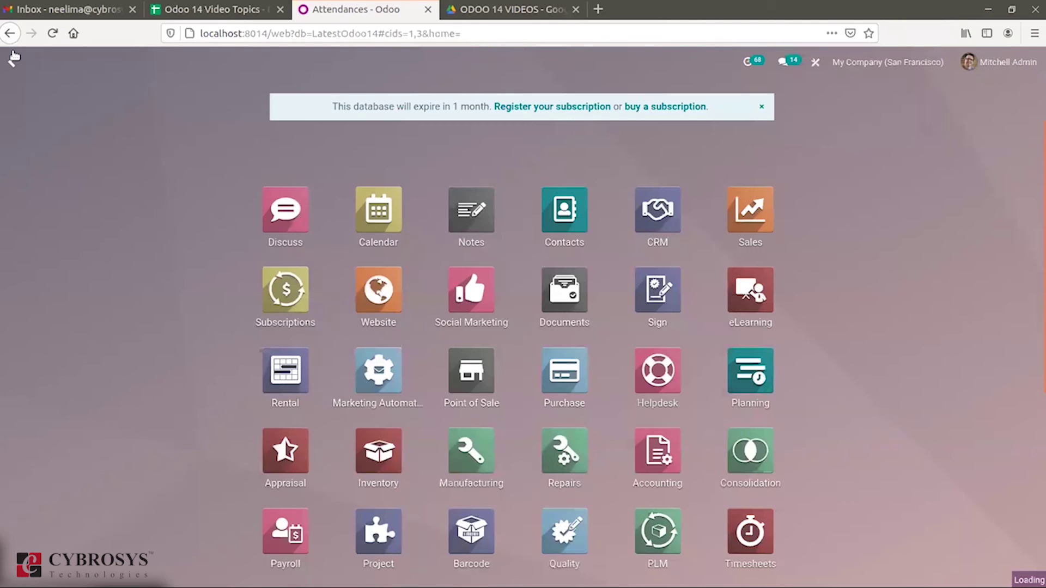
Step: Search 'em' on the home menu in full screen and open the Employees app
type("e")
key("F11")
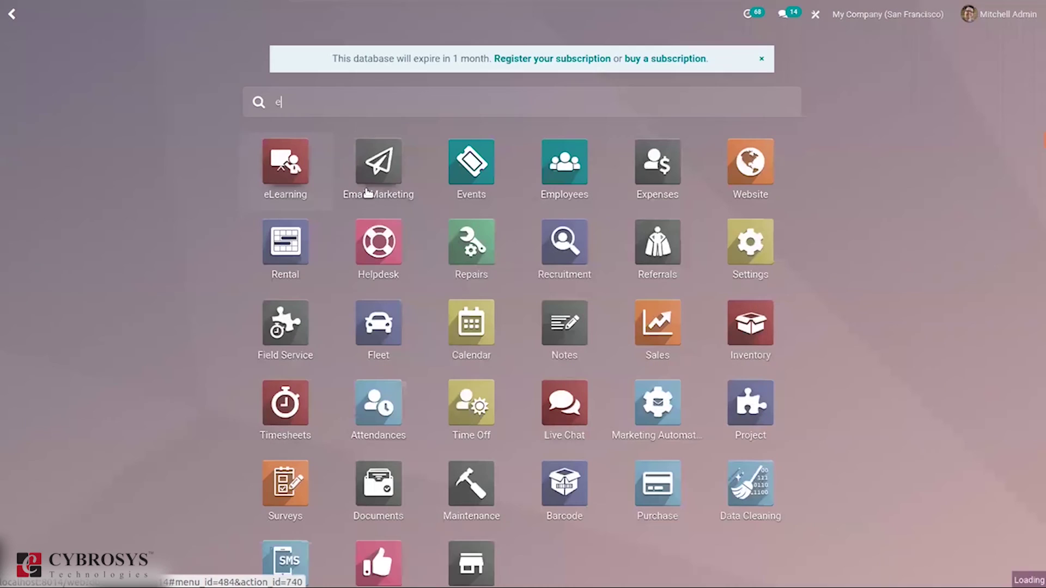
type("m")
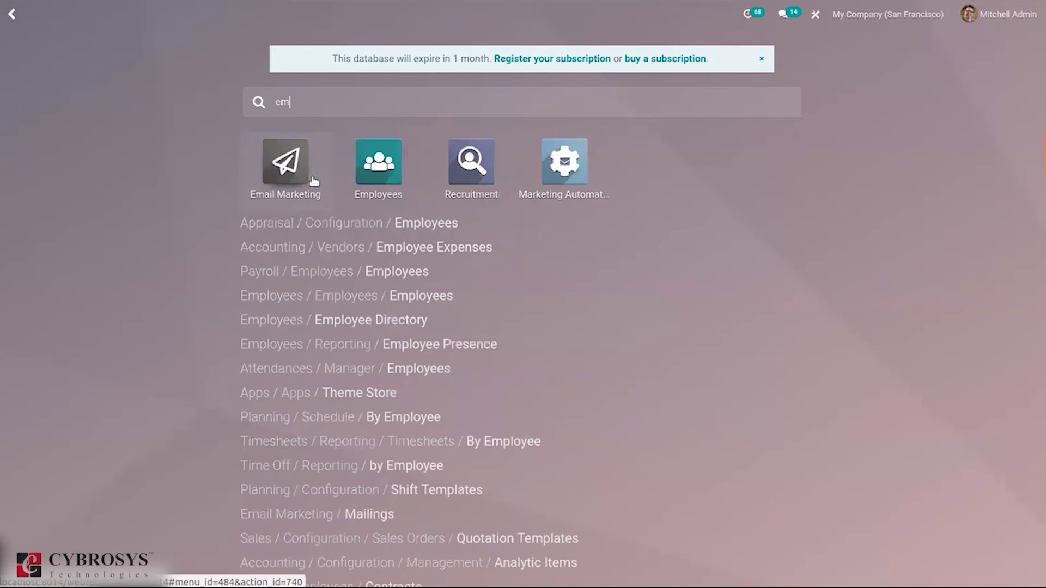
left_click(361, 166)
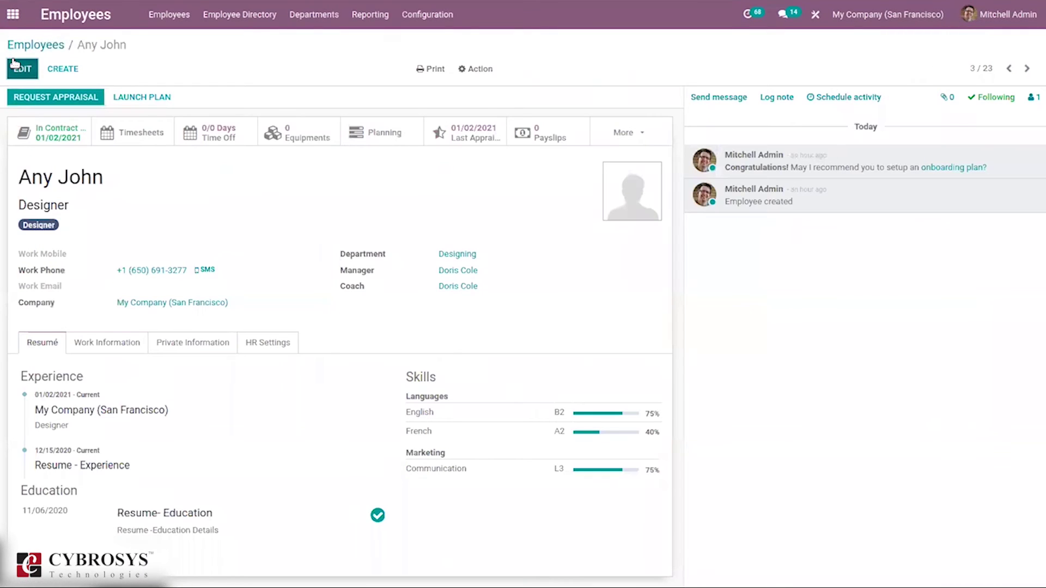
Step: View the Designer employee's PIN code and badge ID under HR Settings, then search 'at' in apps
left_click(16, 67)
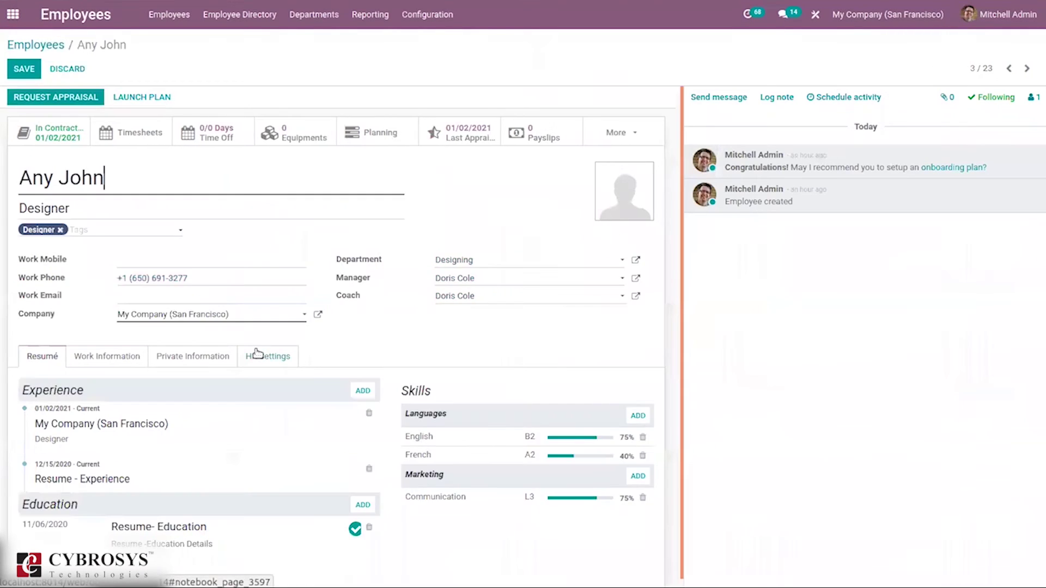
left_click(257, 353)
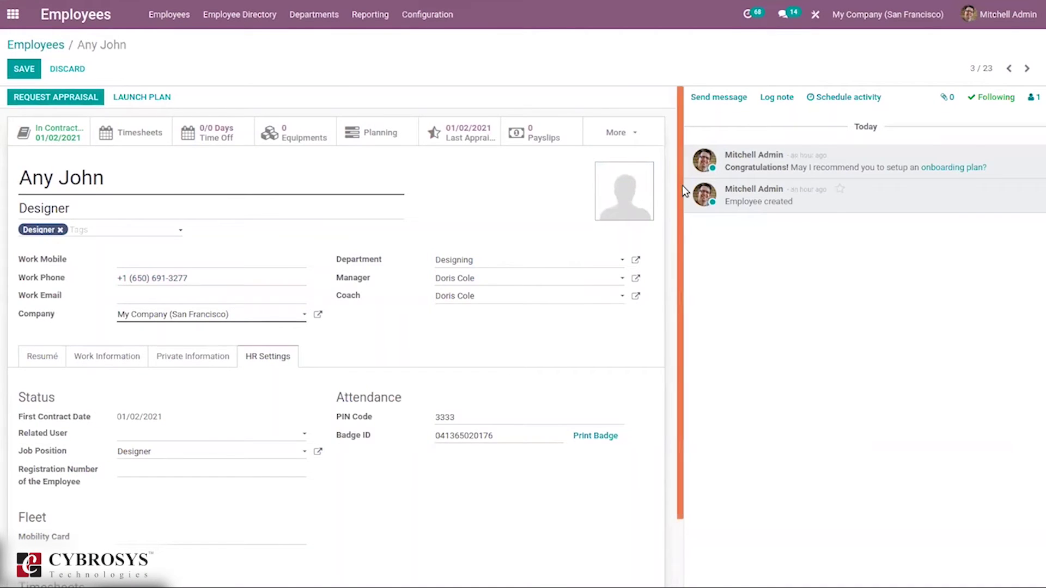
scroll(672, 257, "down", 2)
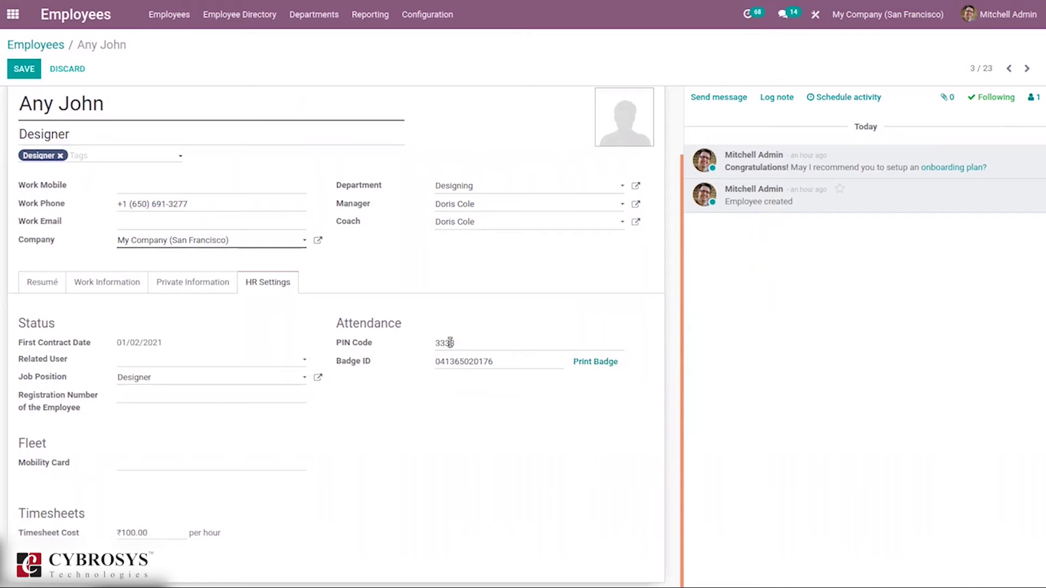
left_click(17, 16)
type("at")
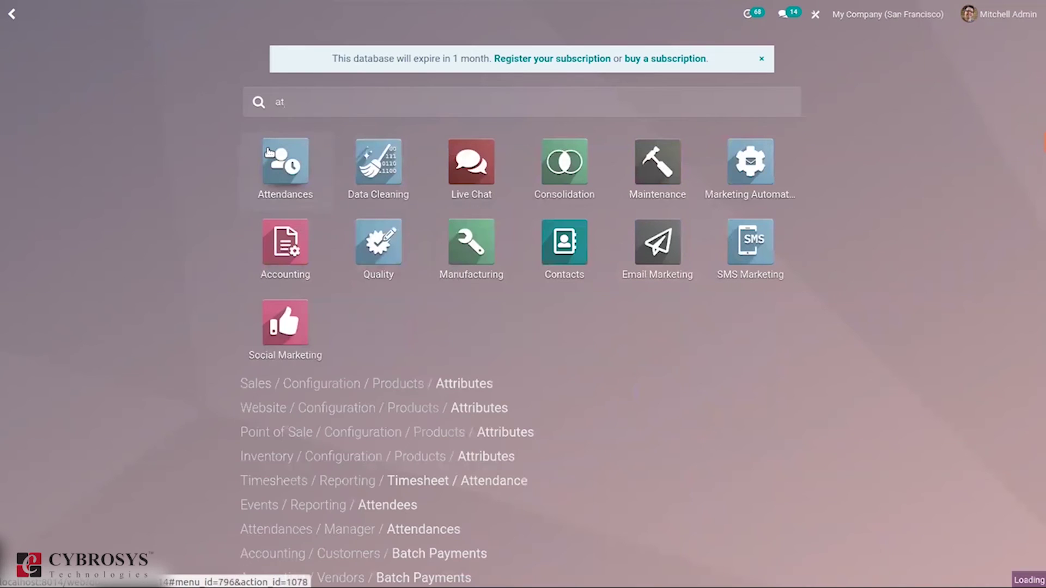
Step: Open the Attendances app and its settings showing Employee PIN kiosk check-in enabled
left_click(269, 153)
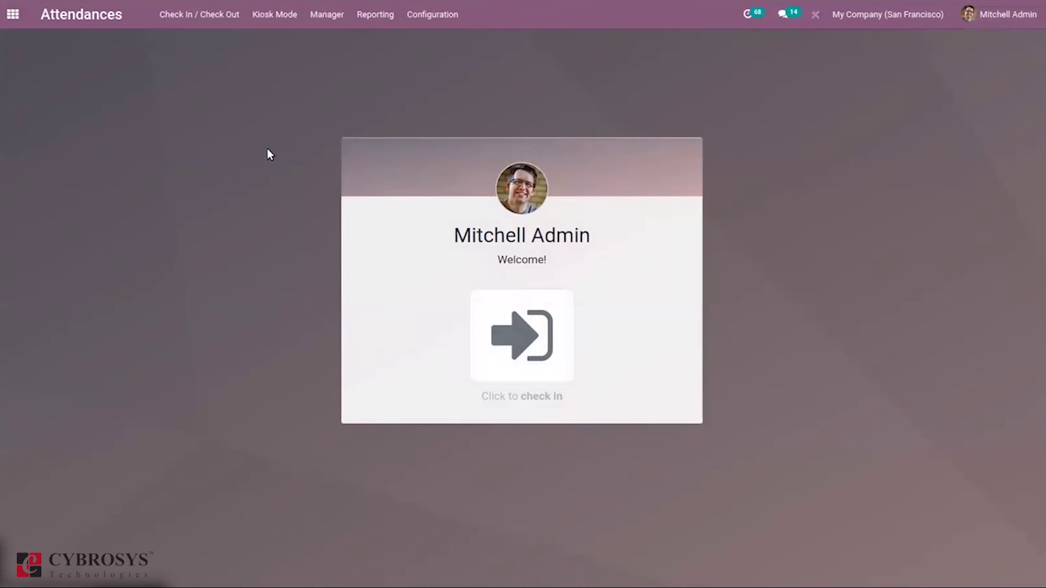
left_click(317, 15)
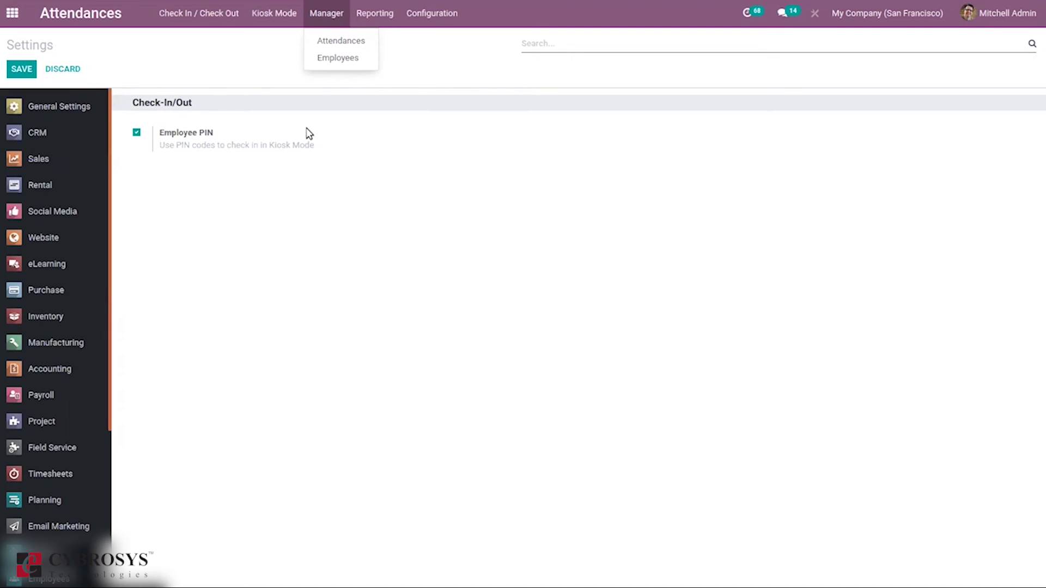
Step: List all 18 attendance records and inspect the 12/31/2020 13:44:09 entry inline
left_click(329, 44)
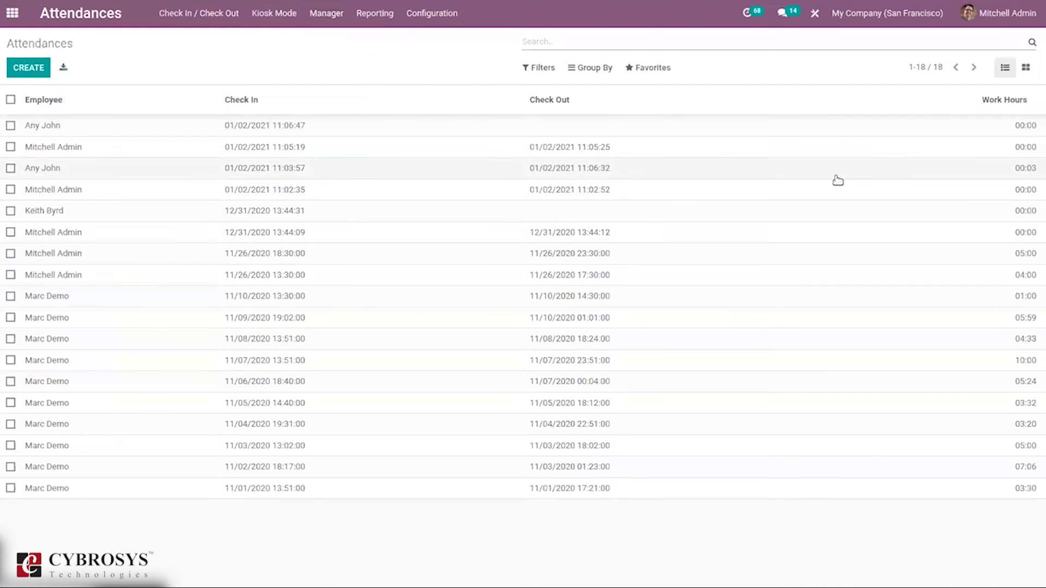
left_click(262, 233)
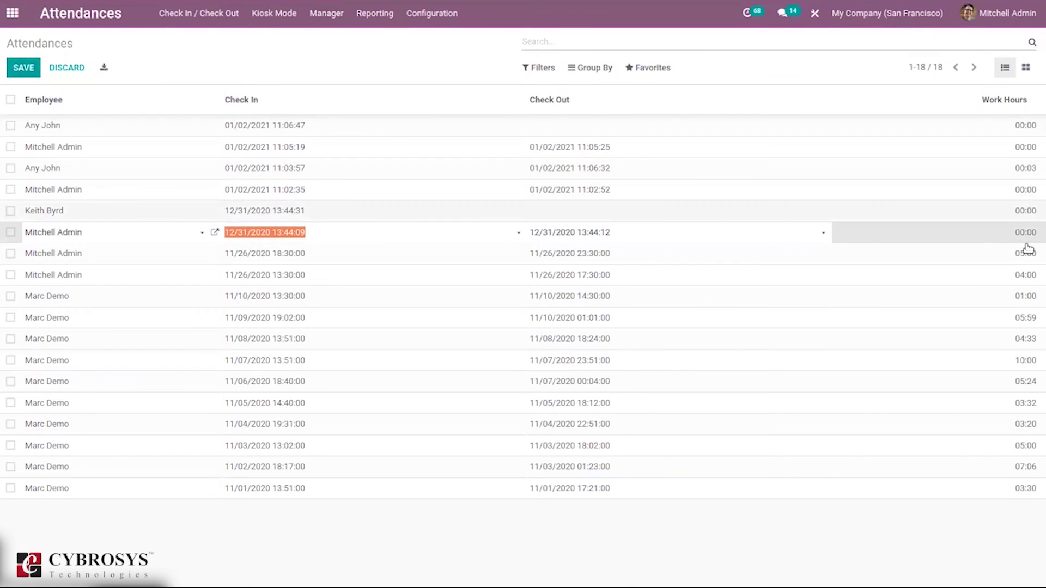
left_click(210, 65)
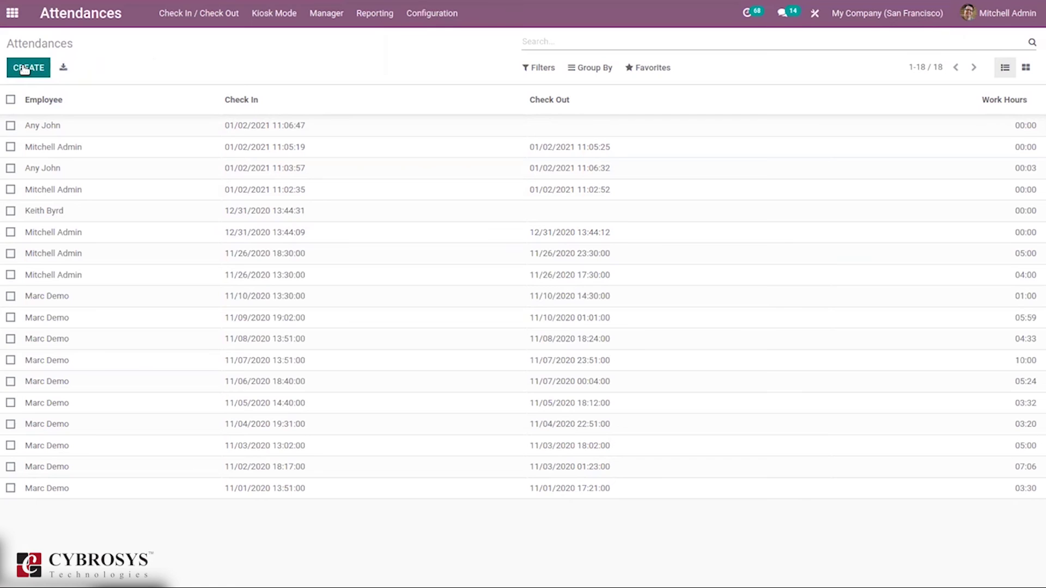
Step: Choose Manager > Employees to view all 23 employee cards with presence status
left_click(328, 25)
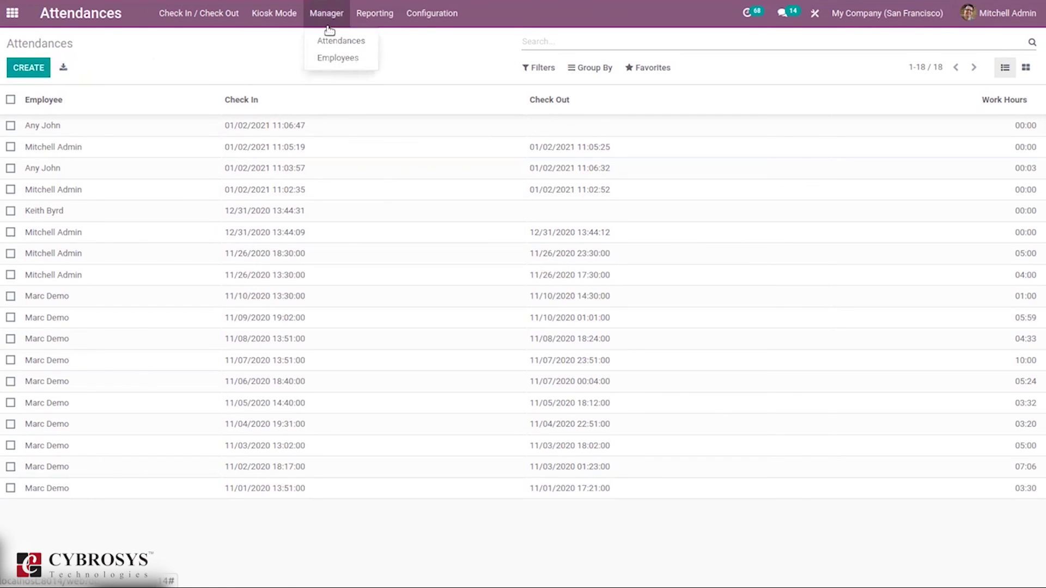
left_click(330, 63)
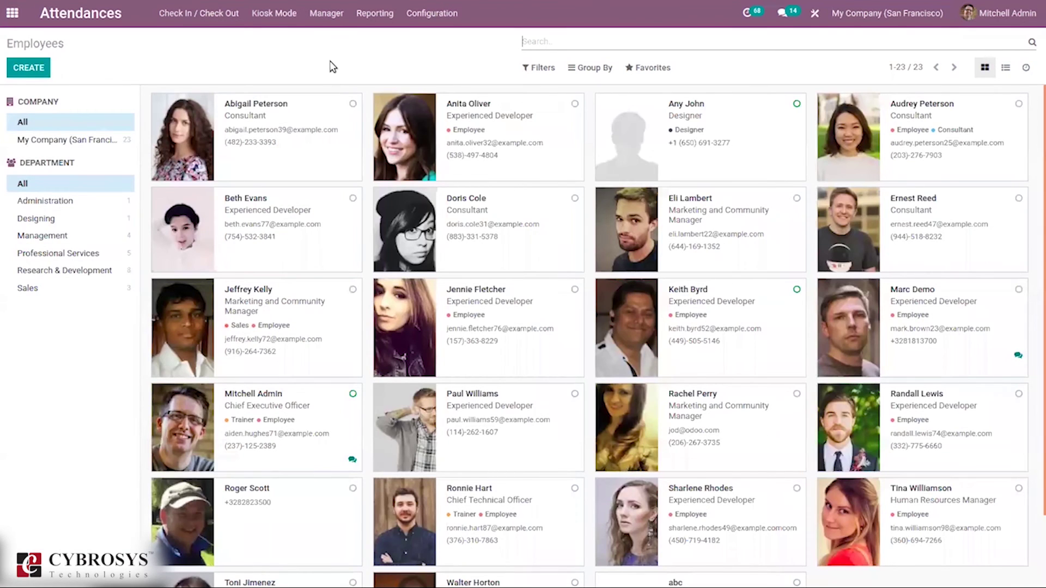